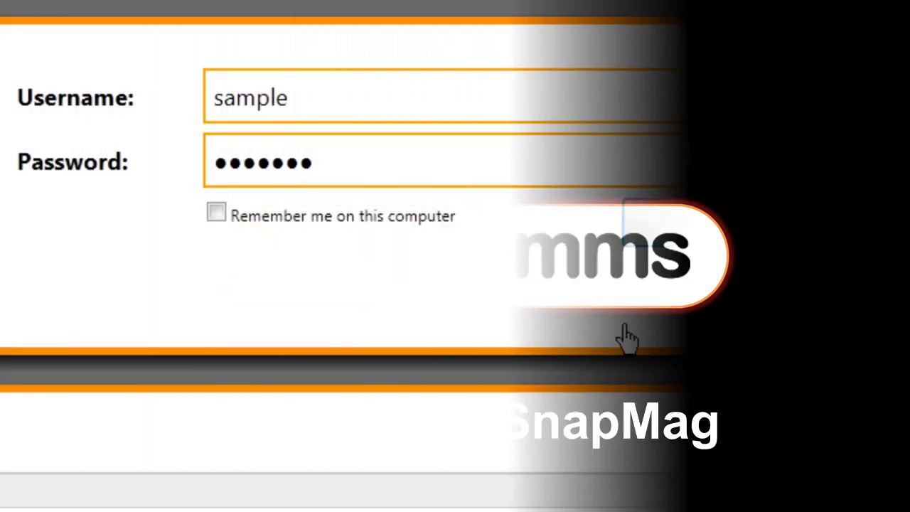
- Log in to SnapComms Content Manager with the account username and password
left_click(683, 251)
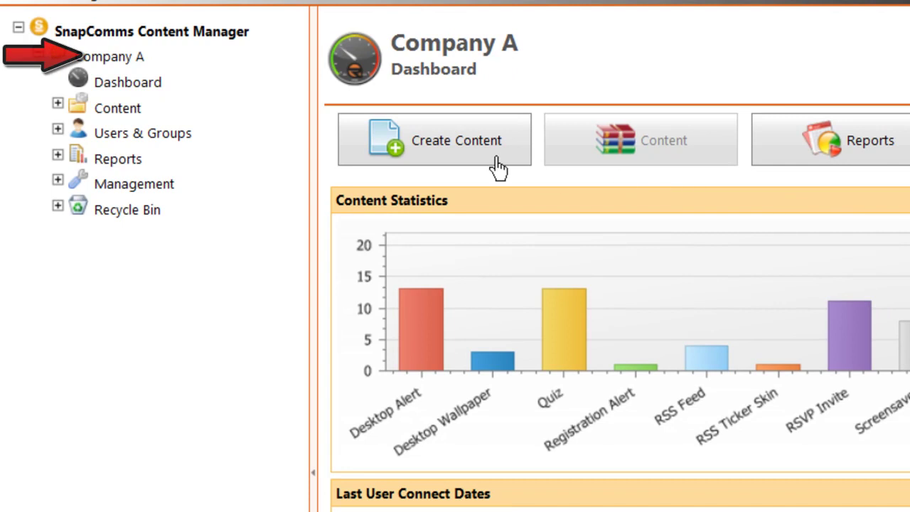
- Expand Content > Snap Example Content > Content in the tree and open Company Newsletter
left_click(125, 114)
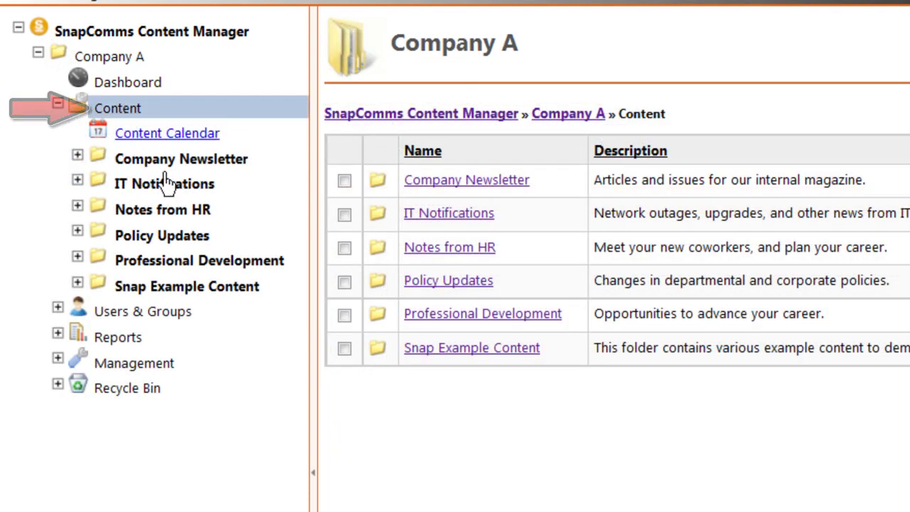
left_click(171, 288)
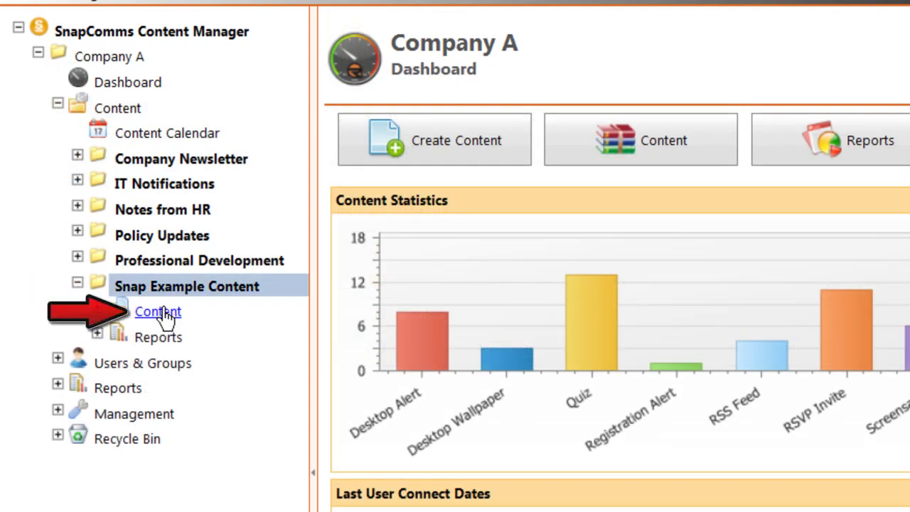
left_click(165, 312)
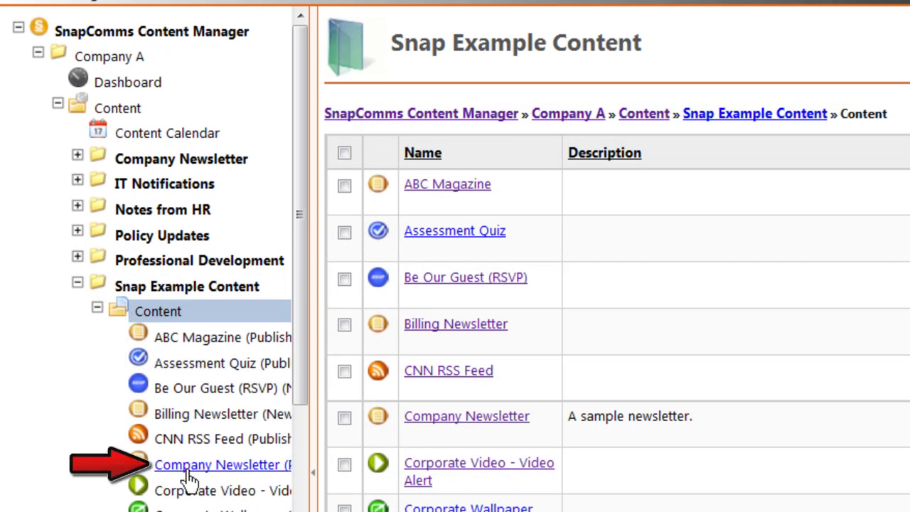
left_click(189, 470)
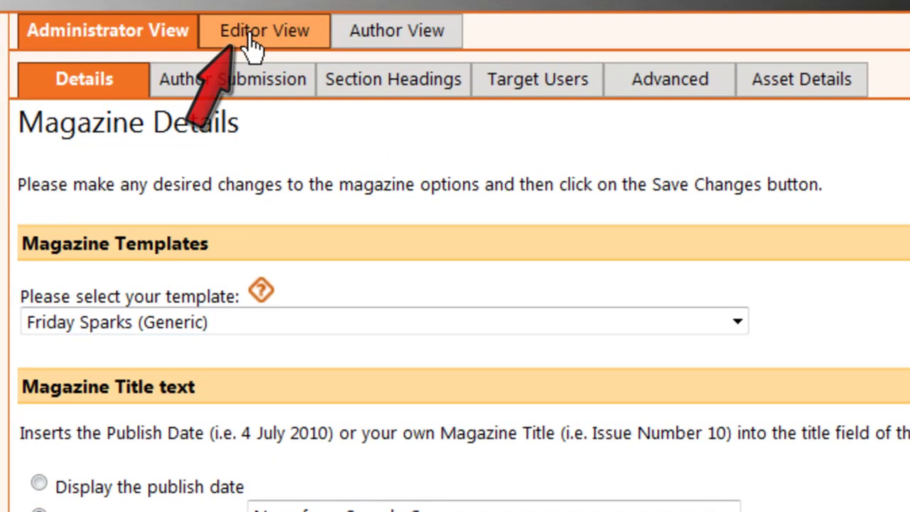
- Switch to Editor View to show the Article Summary: 5 for review, 7 published, 22 archived
left_click(513, 20)
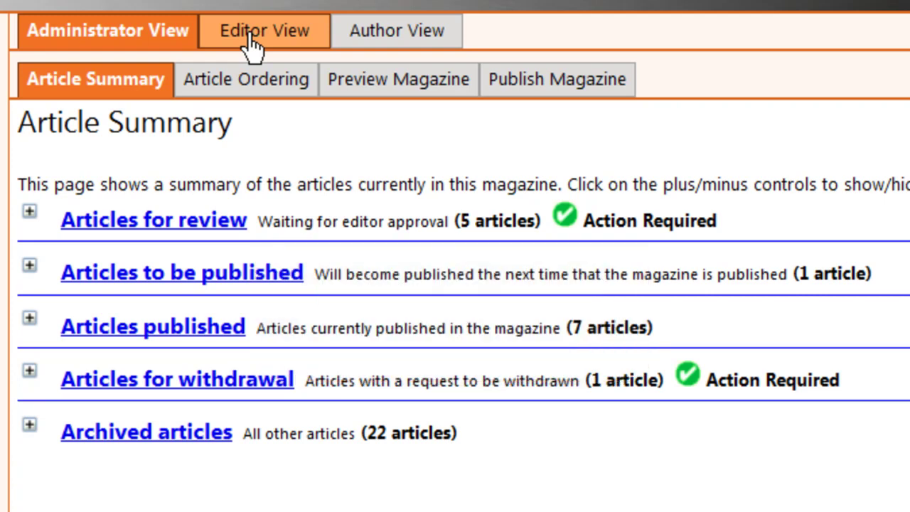
- Expand Articles for review to list each Awaiting Review article, dated 28/03/2013 to 10/04/2013
left_click(161, 221)
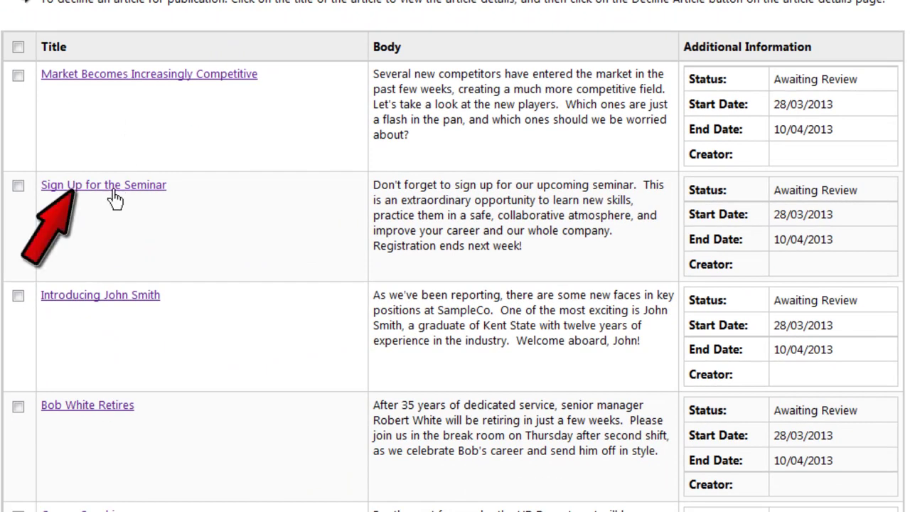
- Edit and save 'Sign Up for the Seminar', then decline it, requesting a registration page link
left_click(115, 199)
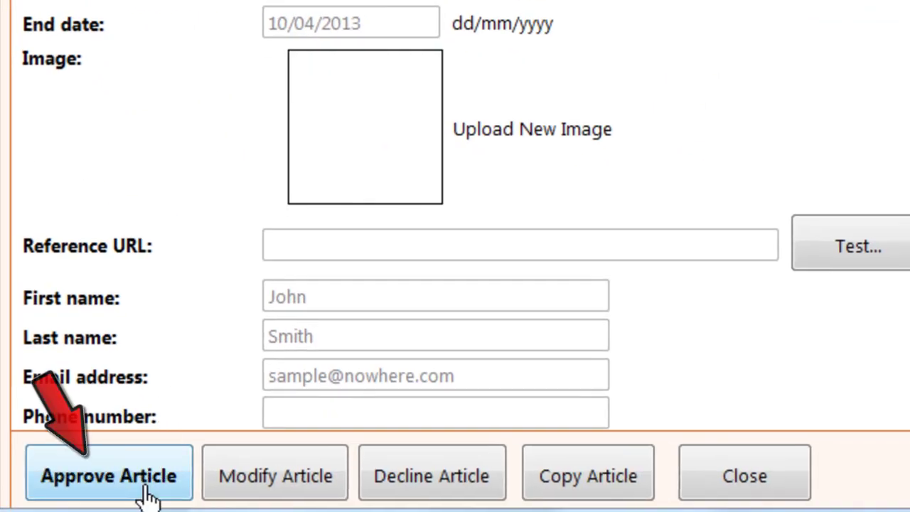
left_click(234, 488)
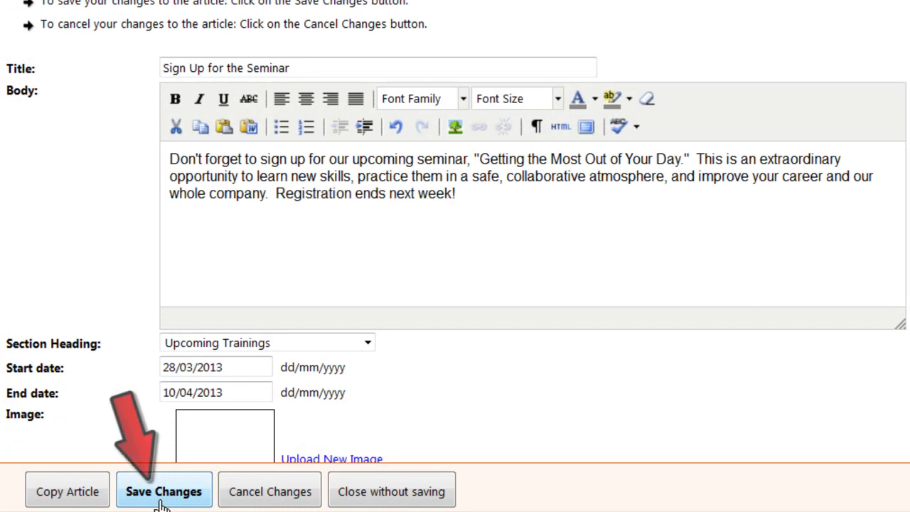
left_click(162, 494)
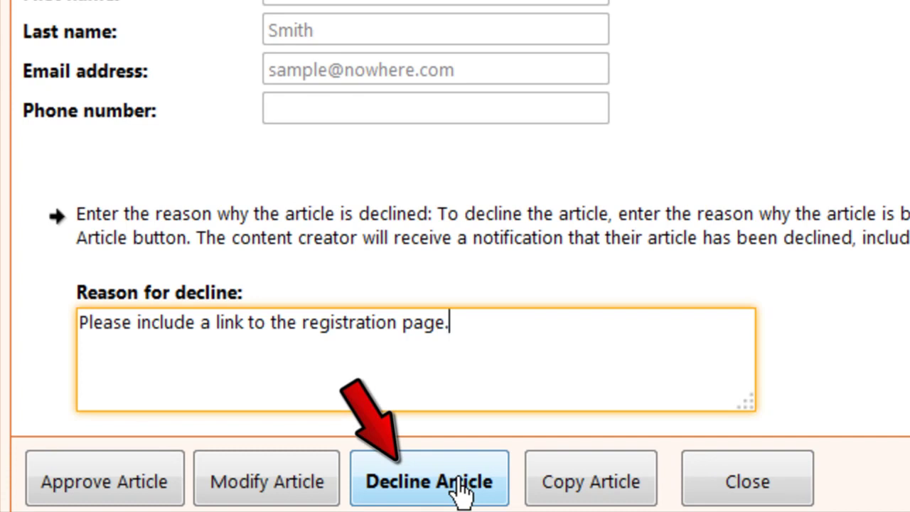
left_click(461, 487)
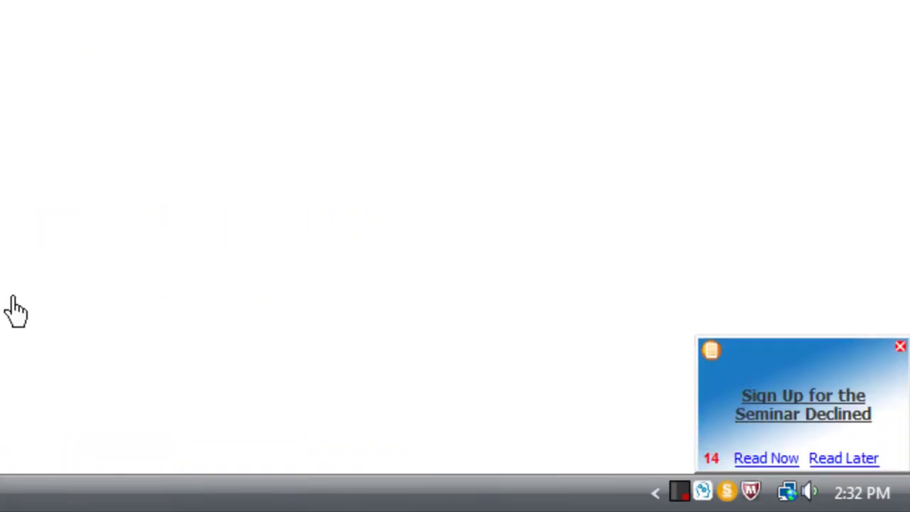
left_click(755, 459)
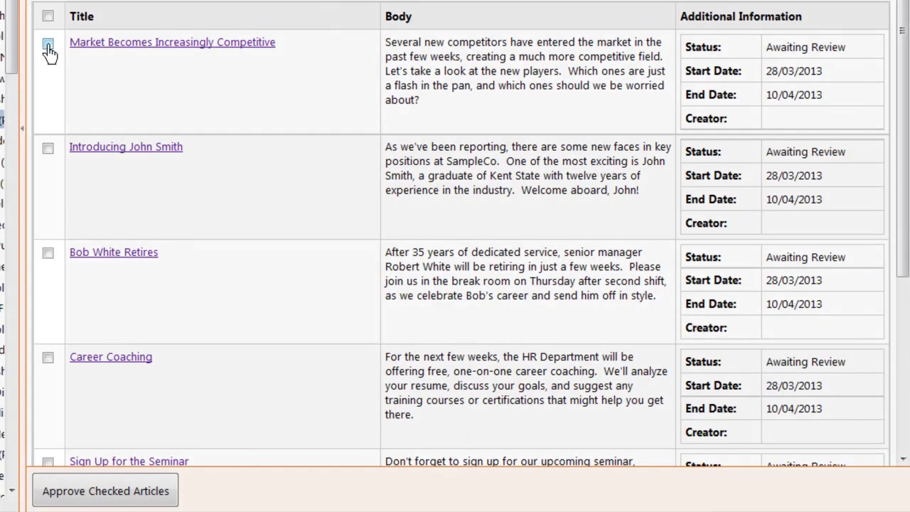
- Tick the Market Becomes Increasingly Competitive, new hire and retirement announcement articles
left_click(47, 45)
left_click(48, 149)
left_click(47, 254)
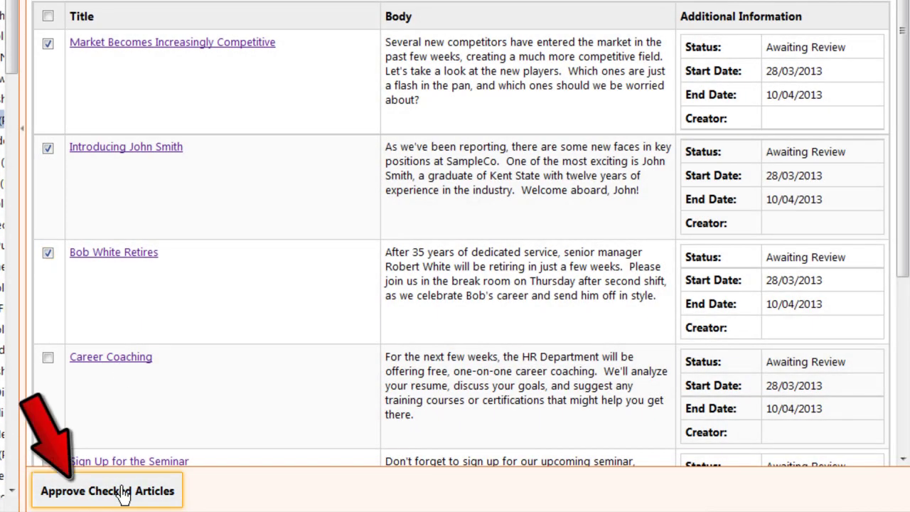
- Approve the three checked articles and expand the four Articles to be published
left_click(122, 491)
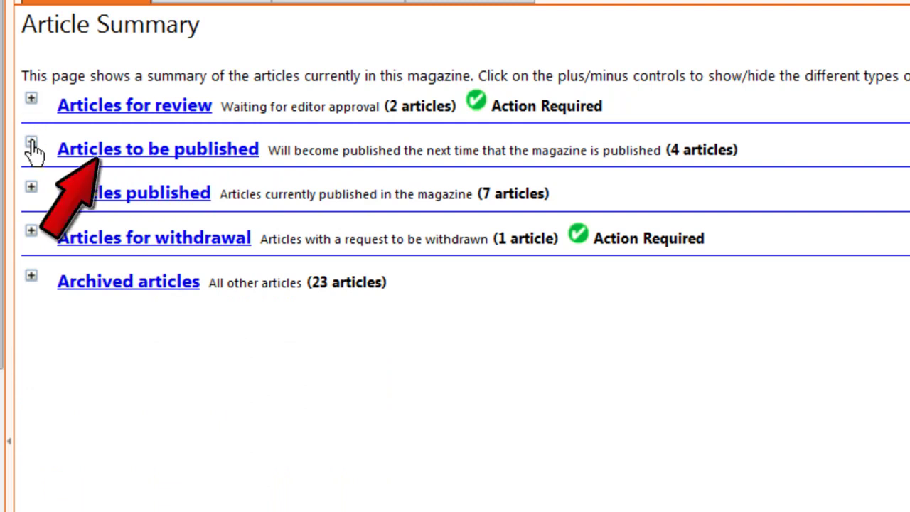
left_click(32, 148)
scroll(32, 148, "down", 5)
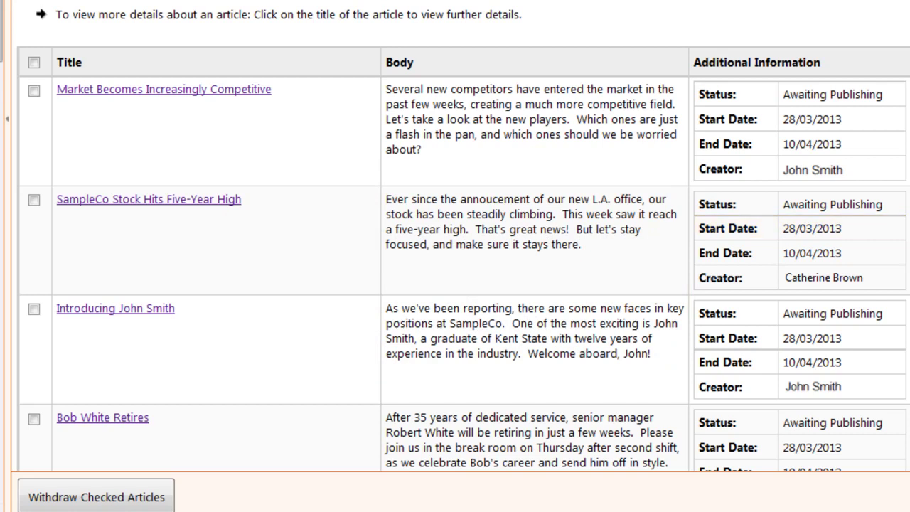
- Open 'SampleCo Stock Hits Five-Year High' and approve it
left_click(119, 202)
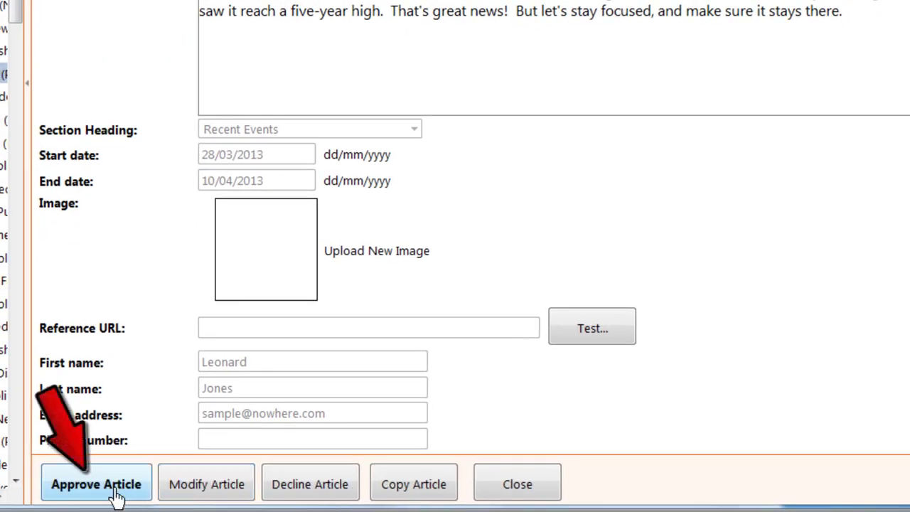
left_click(116, 496)
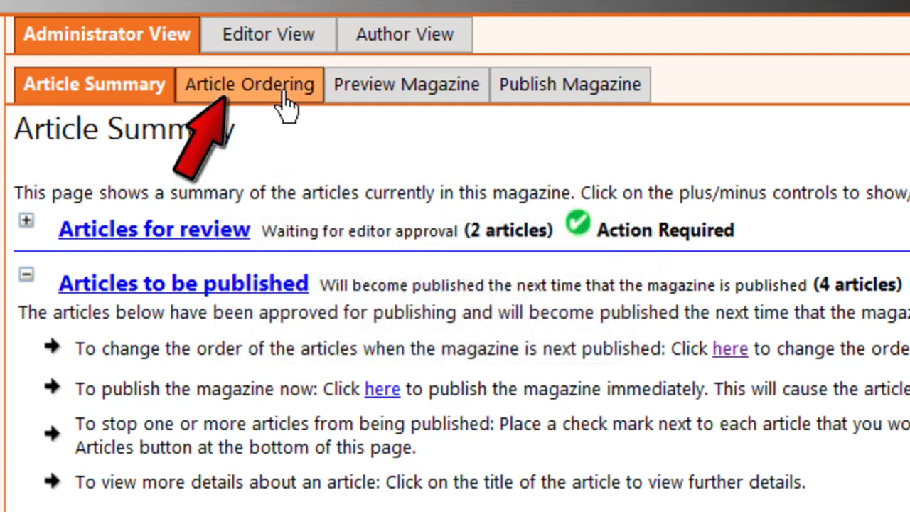
left_click(286, 99)
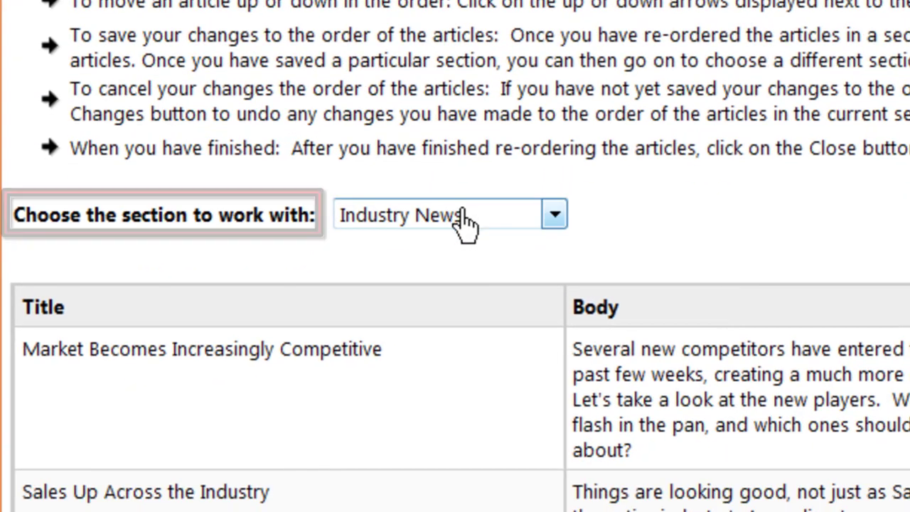
left_click(465, 220)
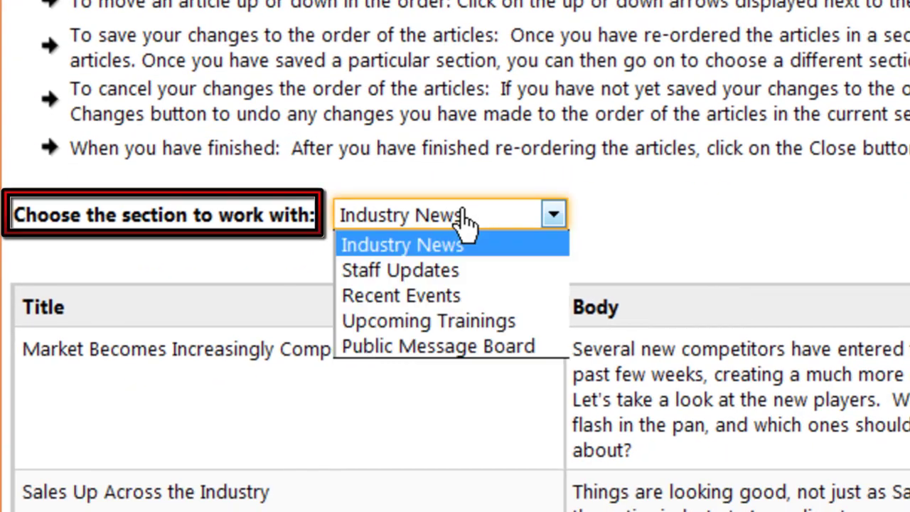
left_click(464, 272)
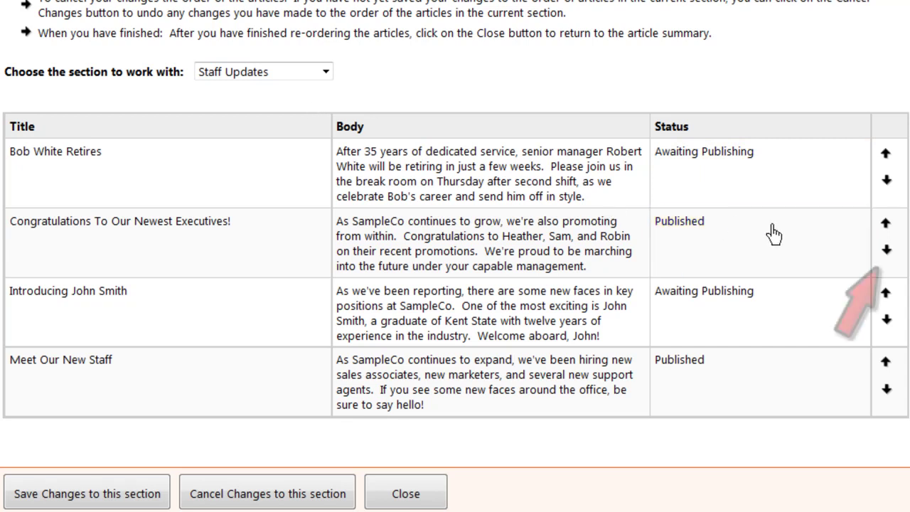
left_click(885, 225)
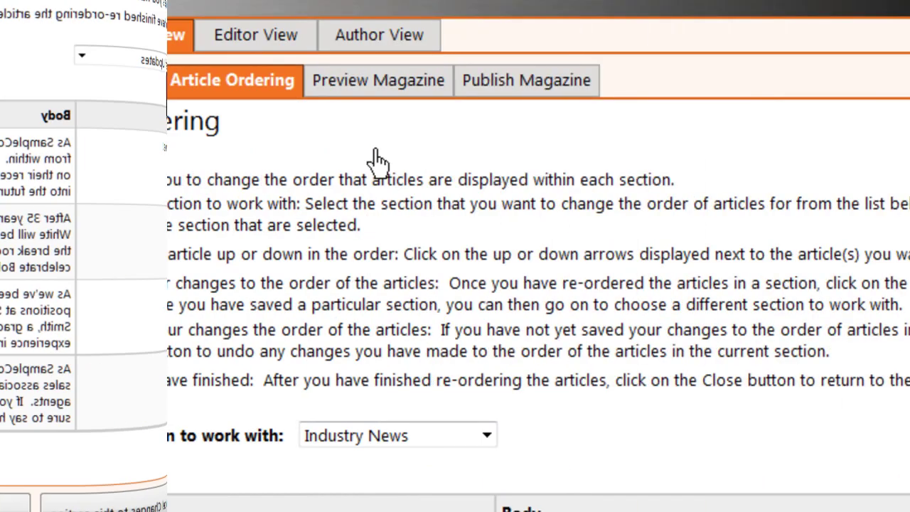
- Preview the magazine's Next edition from the Preview Magazine page
left_click(369, 107)
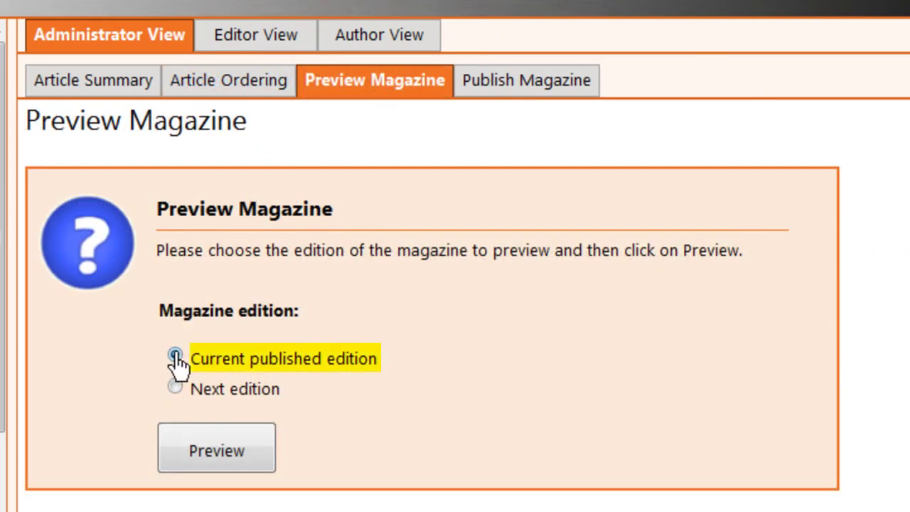
left_click(175, 389)
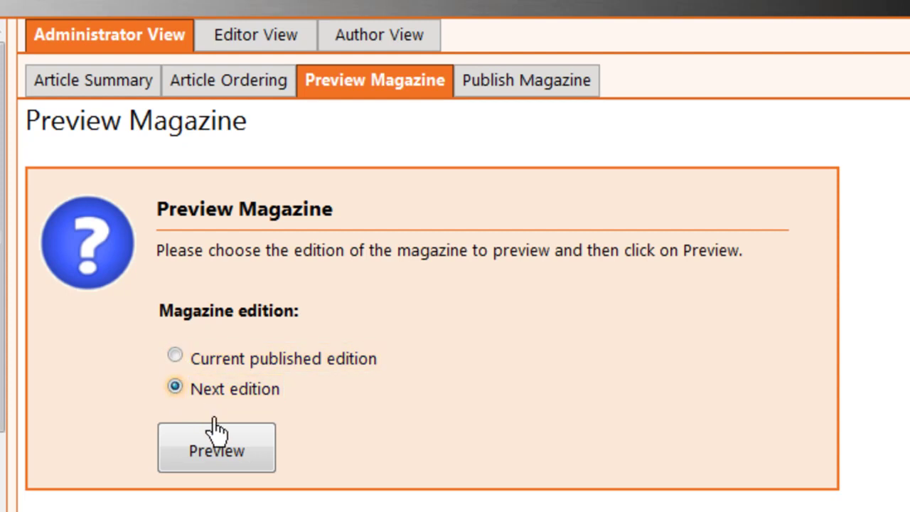
left_click(218, 458)
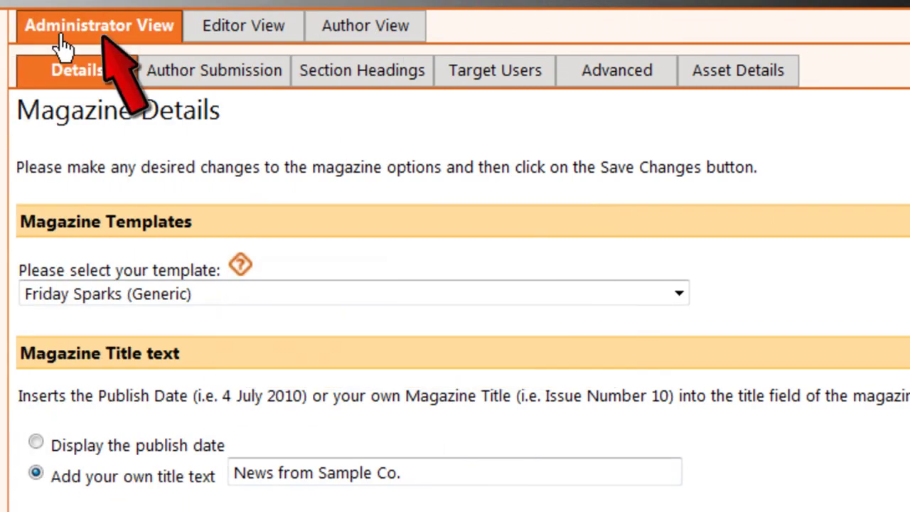
- Tick Monday under Publishing Days & Time to publish at 14:00 on Mondays
scroll(62, 44, "down", 8)
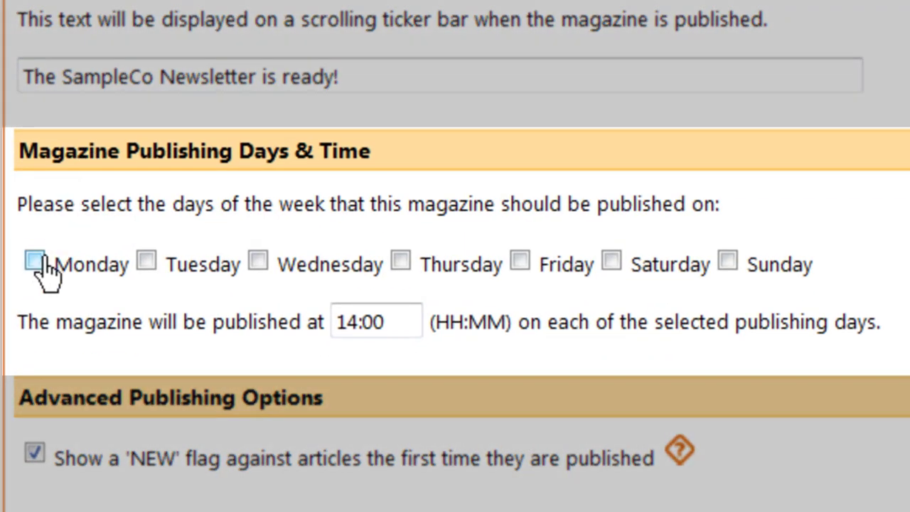
left_click(35, 262)
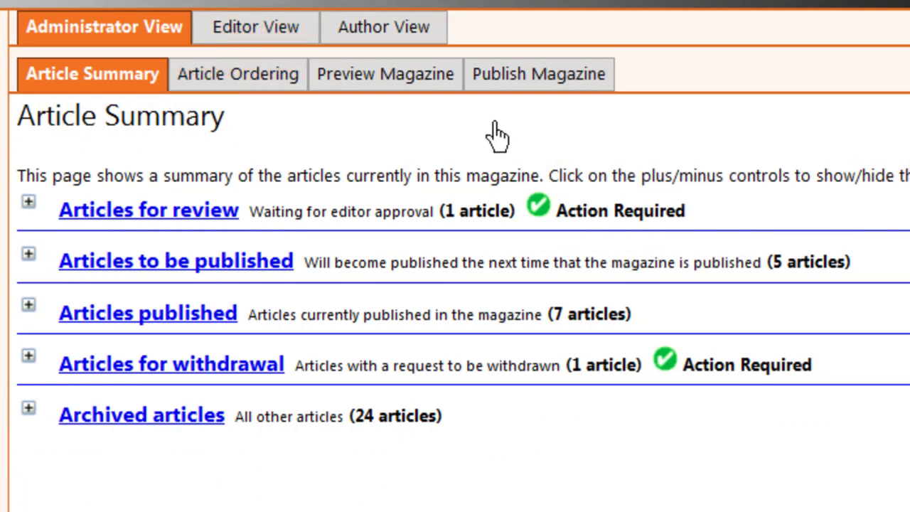
- Publish the Company Newsletter magazine, view it from the News ticker, then choose Silent publish
left_click(559, 89)
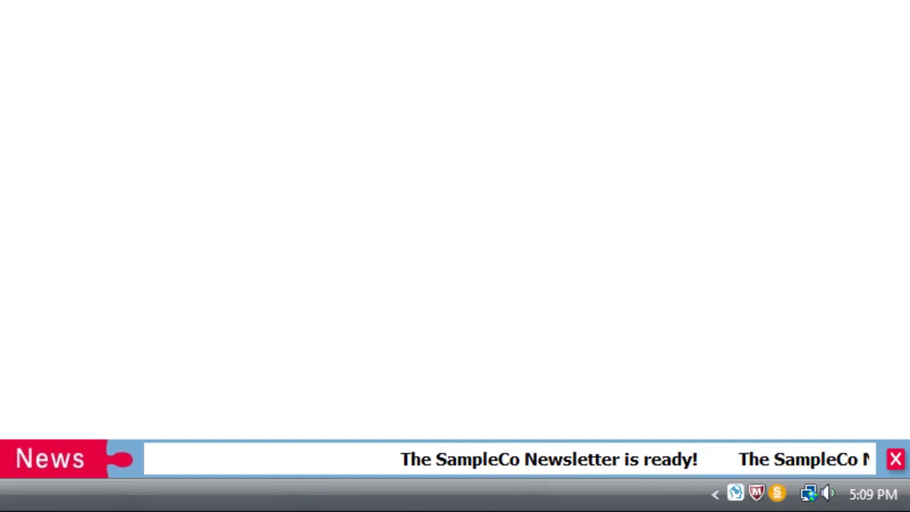
left_click(406, 462)
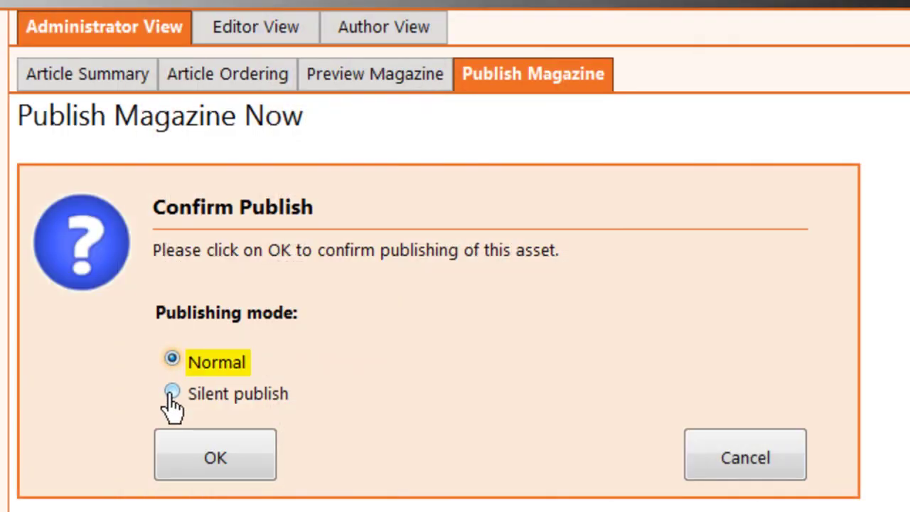
left_click(172, 392)
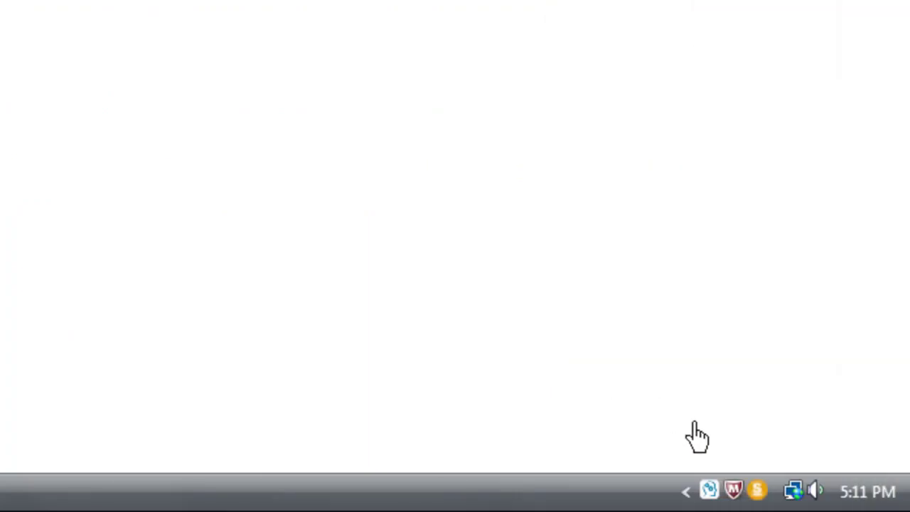
- Open the Company Newsletter entry from the SnapComms tray Message History
left_click(757, 491)
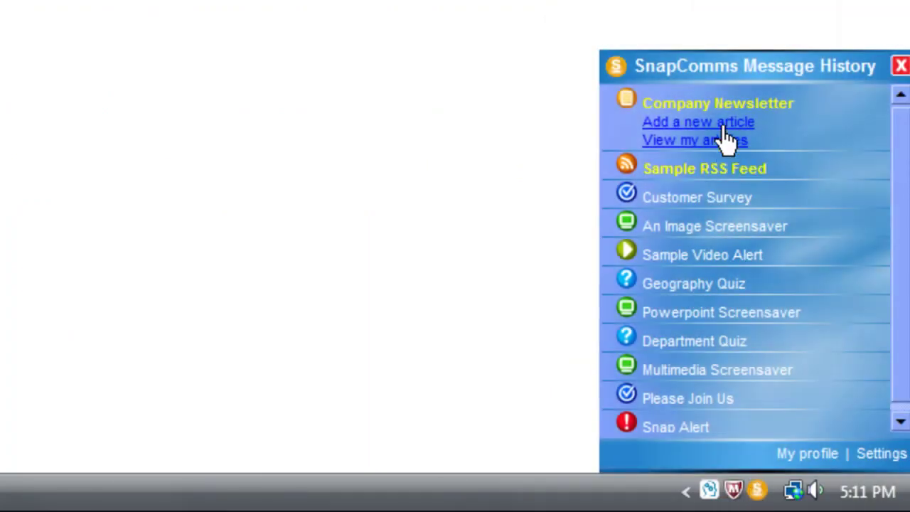
left_click(722, 107)
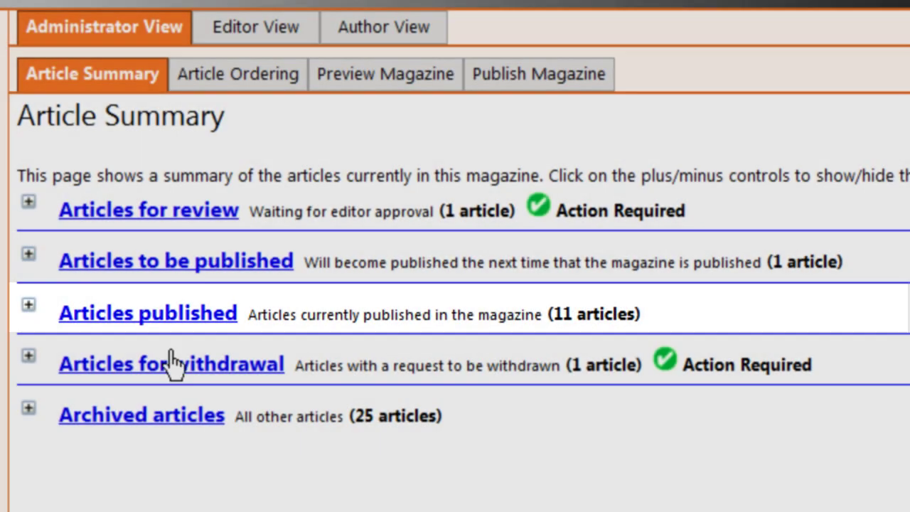
- Expand Articles published and view the Tuesday Training article's details
left_click(171, 327)
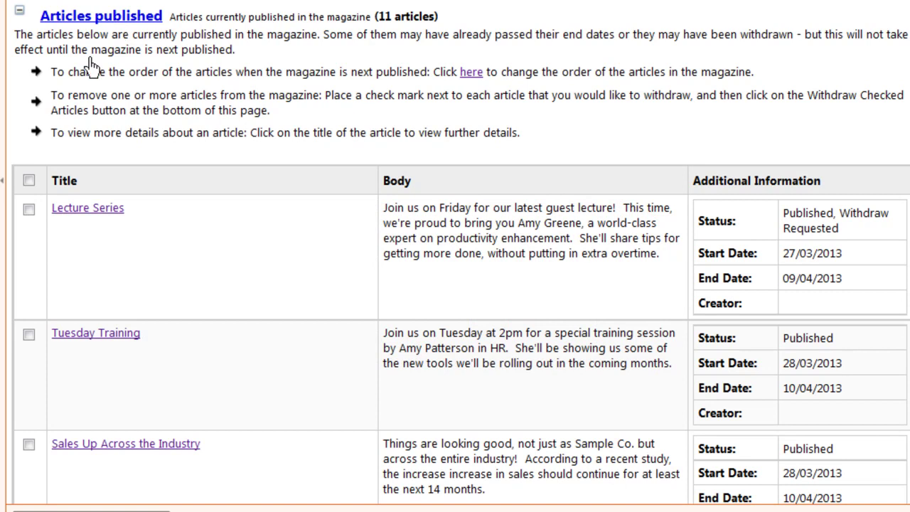
left_click(91, 334)
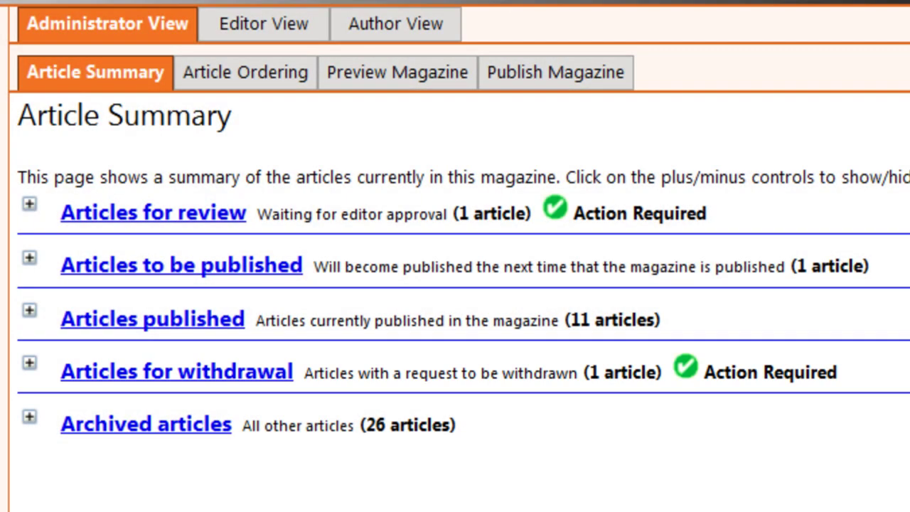
- Withdraw the checked Lecture Series article under Articles for withdrawal, then bring up the Publish Magazine confirmation
left_click(101, 372)
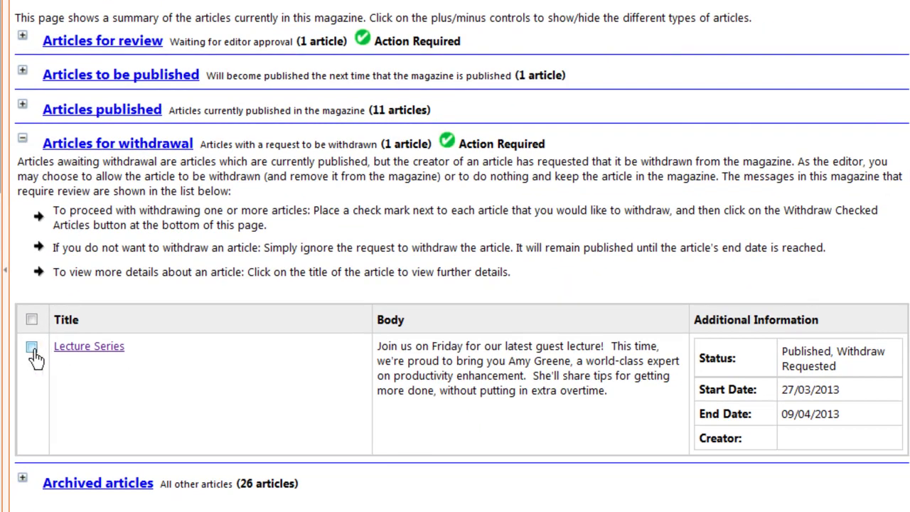
left_click(32, 349)
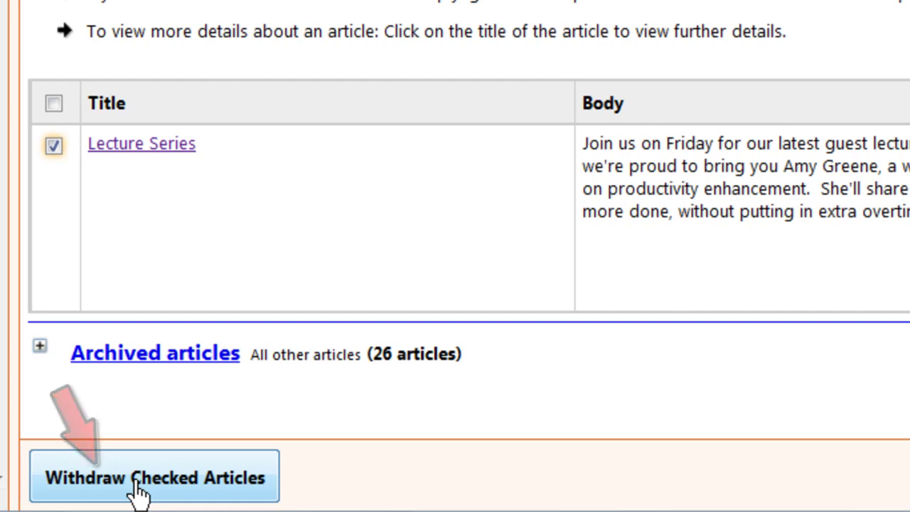
left_click(135, 482)
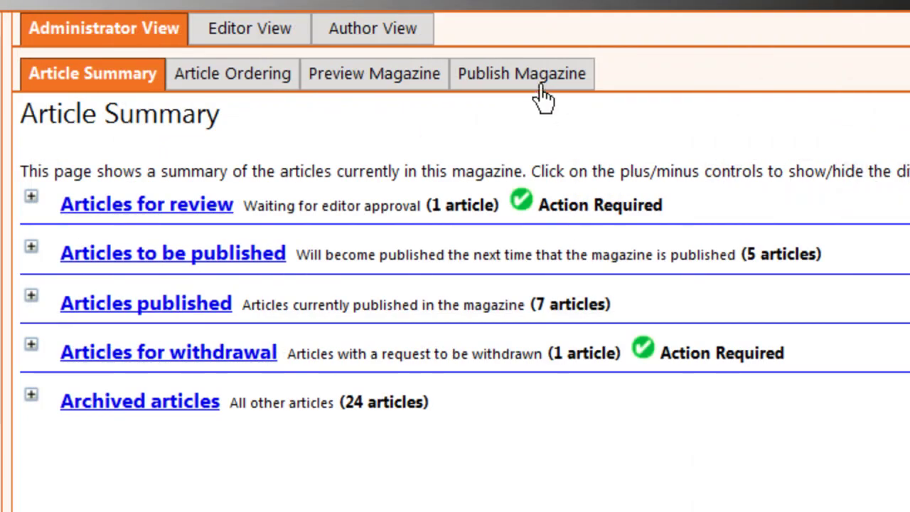
left_click(541, 85)
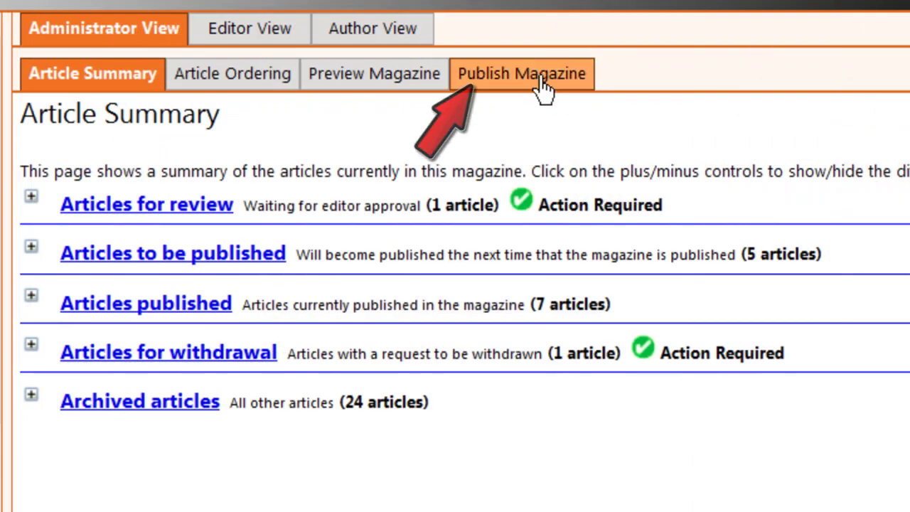